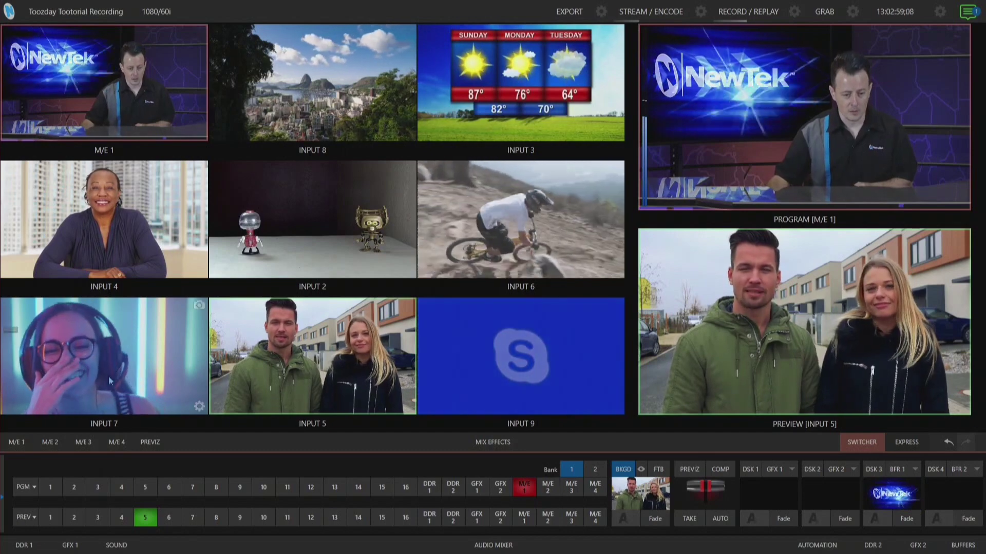
In M/E 1's COMP bin, recall the wide desk composition, then the NewTek close-up composition.
{"action": "left_click", "coordinate": [20, 442]}
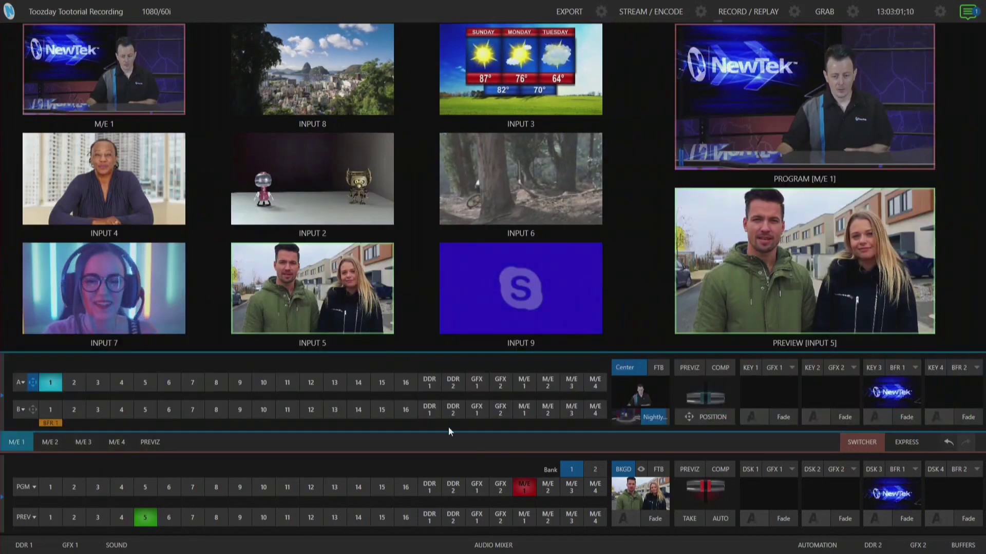
{"action": "left_click", "coordinate": [721, 367]}
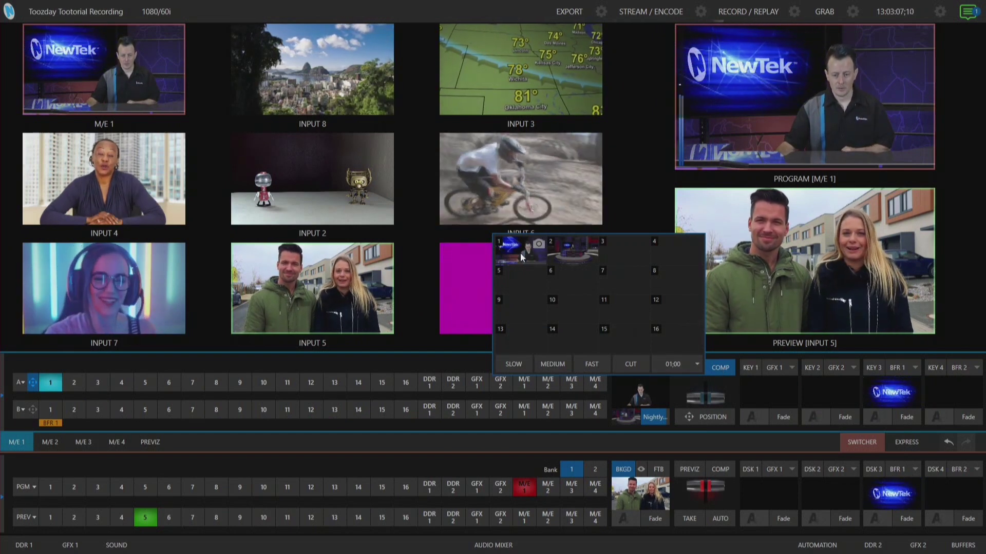
{"action": "left_click", "coordinate": [567, 256]}
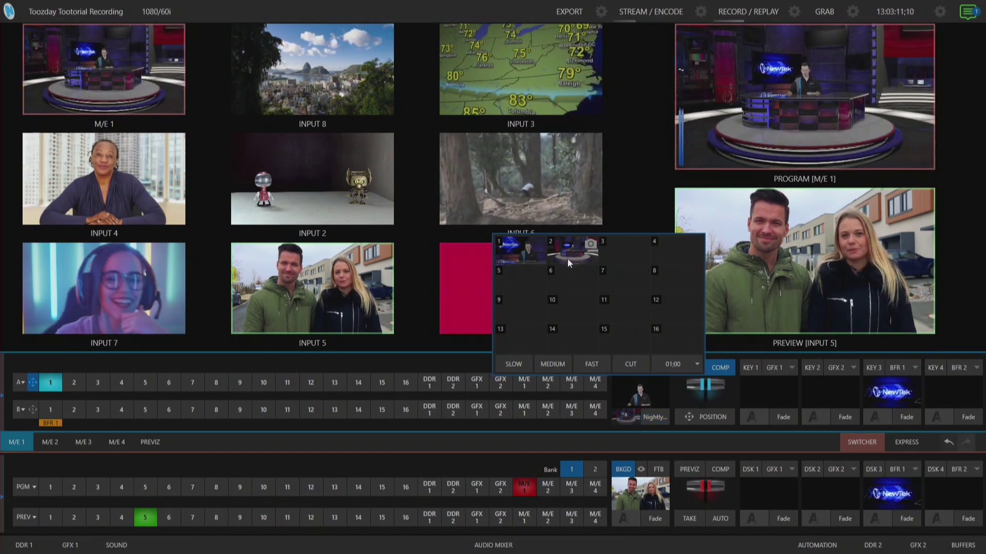
{"action": "left_click", "coordinate": [517, 255]}
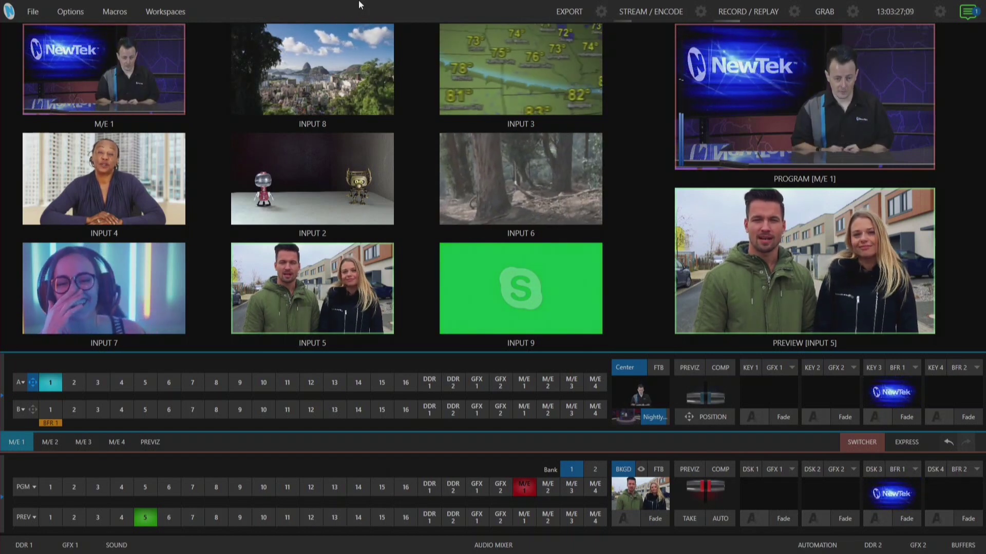
{"action": "right_click", "coordinate": [107, 59]}
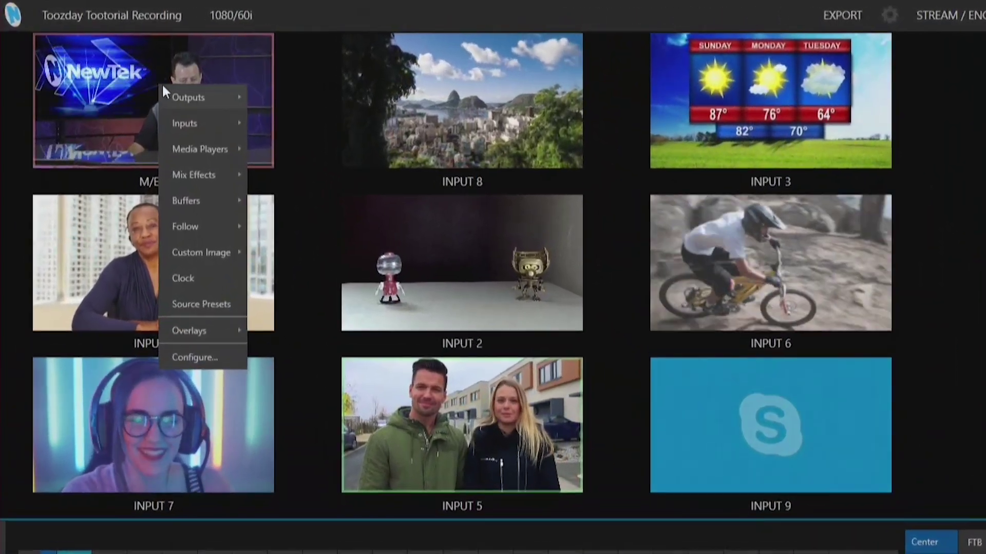
{"action": "mouse_move", "coordinate": [120, 70]}
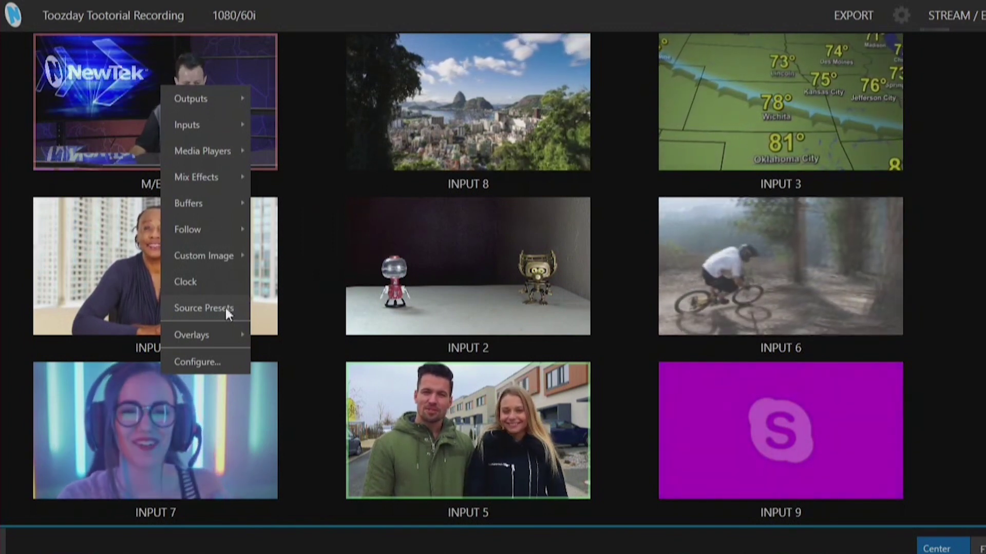
{"action": "left_click", "coordinate": [224, 304]}
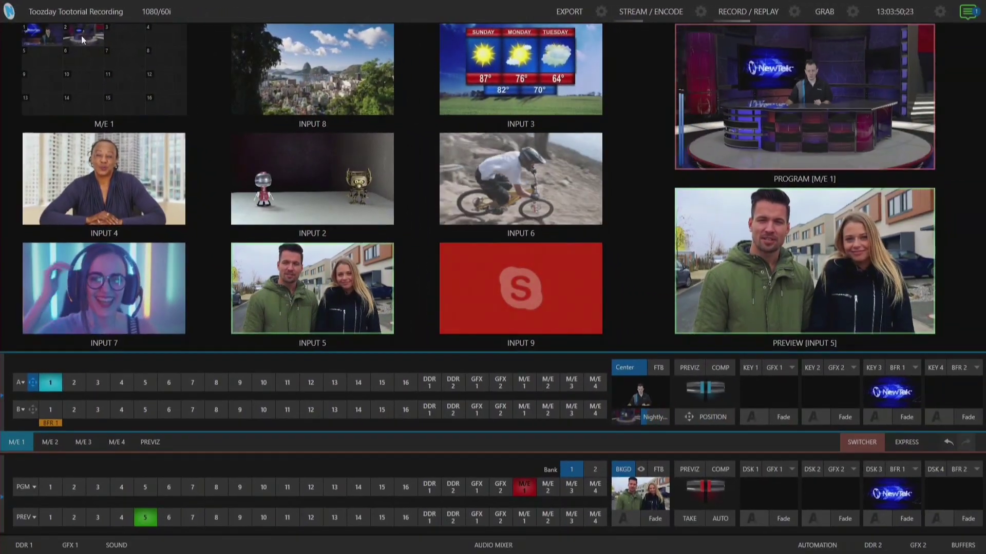
{"action": "left_click", "coordinate": [89, 38]}
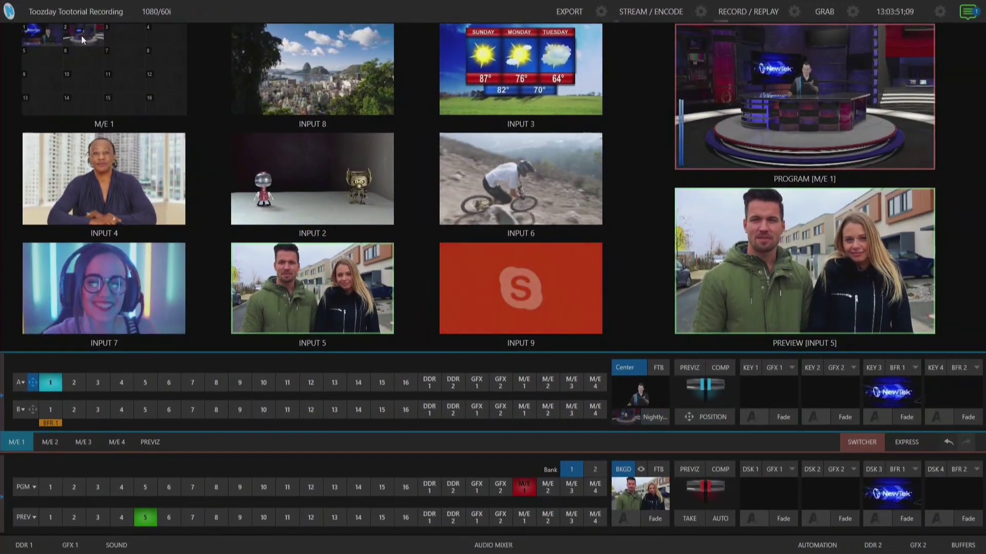
{"action": "left_click", "coordinate": [41, 37]}
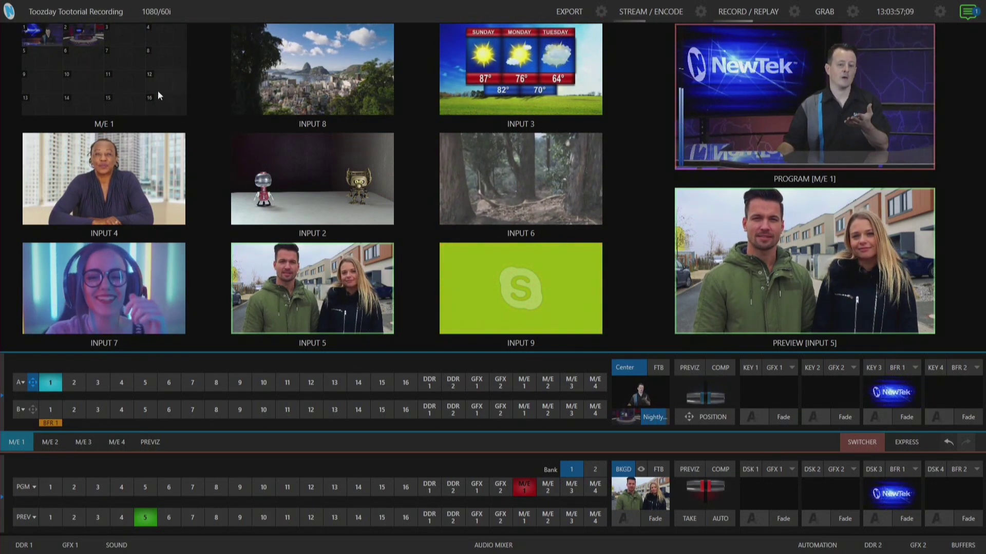
{"action": "right_click", "coordinate": [92, 80]}
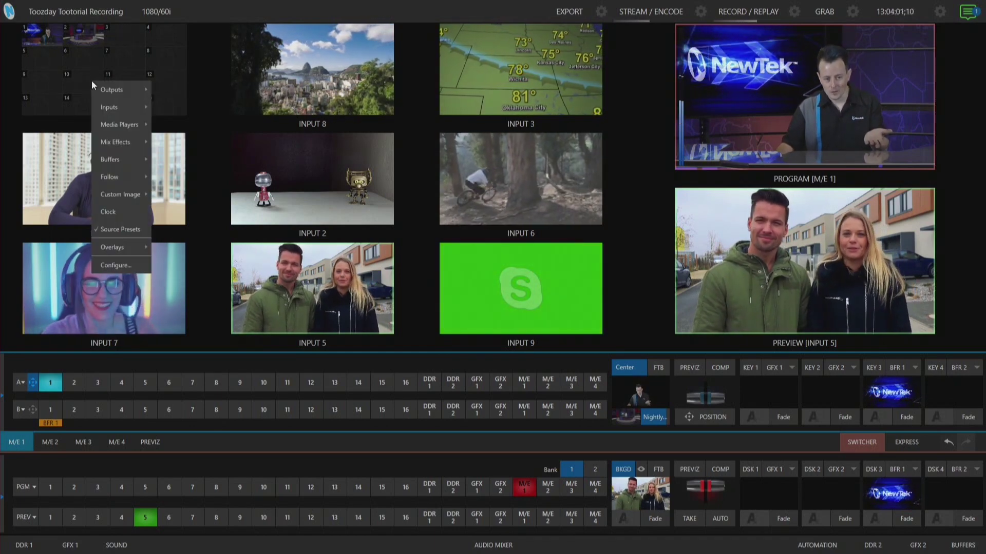
{"action": "left_click", "coordinate": [115, 230]}
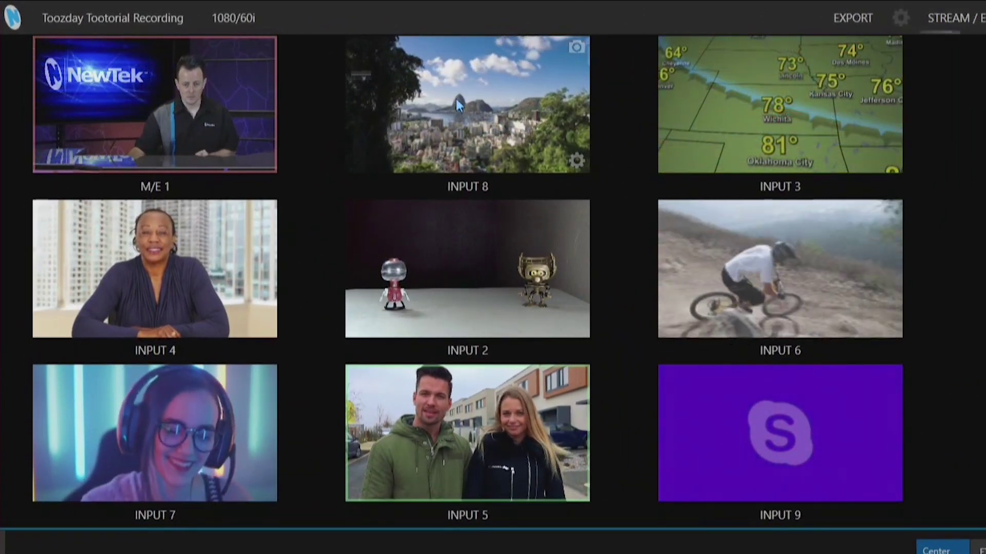
{"action": "right_click", "coordinate": [457, 99]}
{"action": "mouse_move", "coordinate": [487, 192]}
{"action": "left_click", "coordinate": [577, 191]}
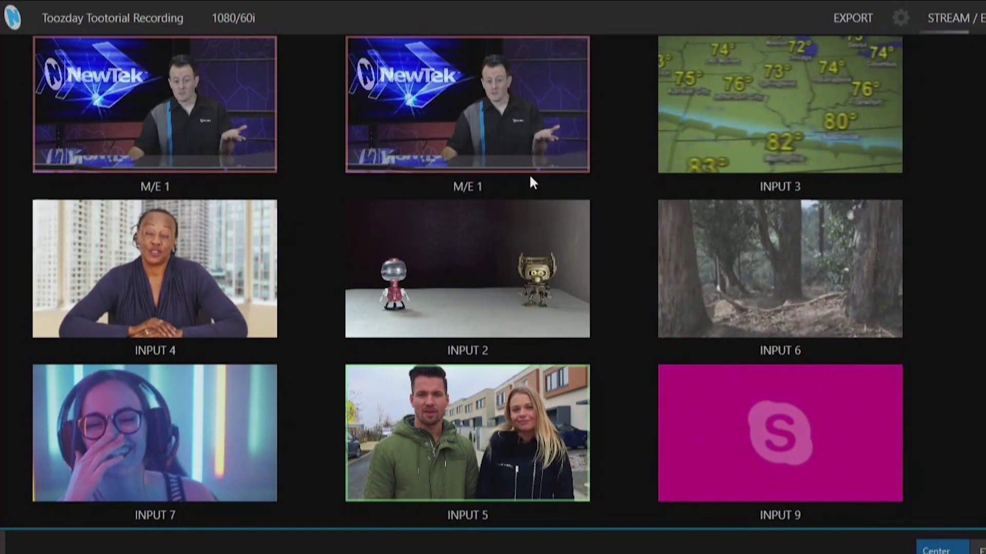
{"action": "right_click", "coordinate": [465, 109]}
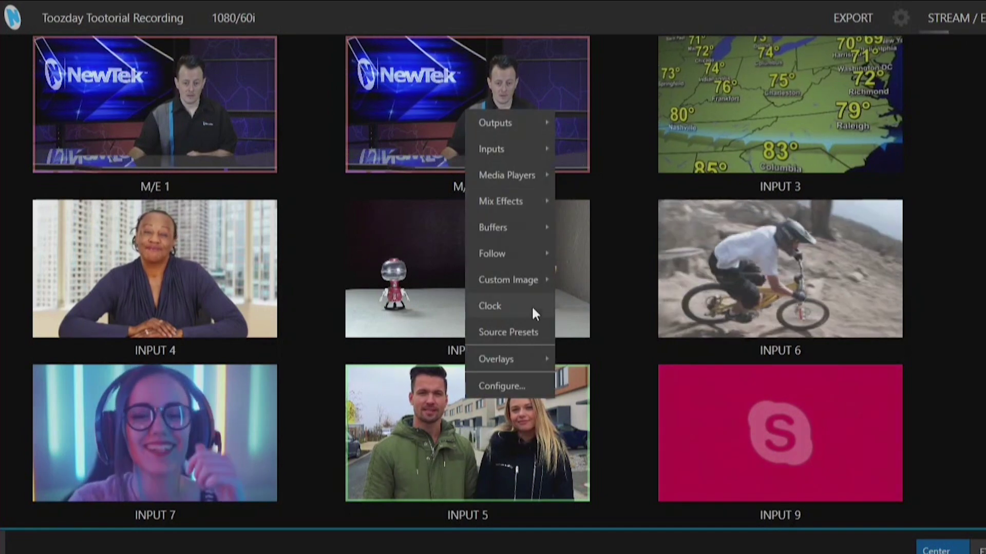
{"action": "left_click", "coordinate": [526, 331]}
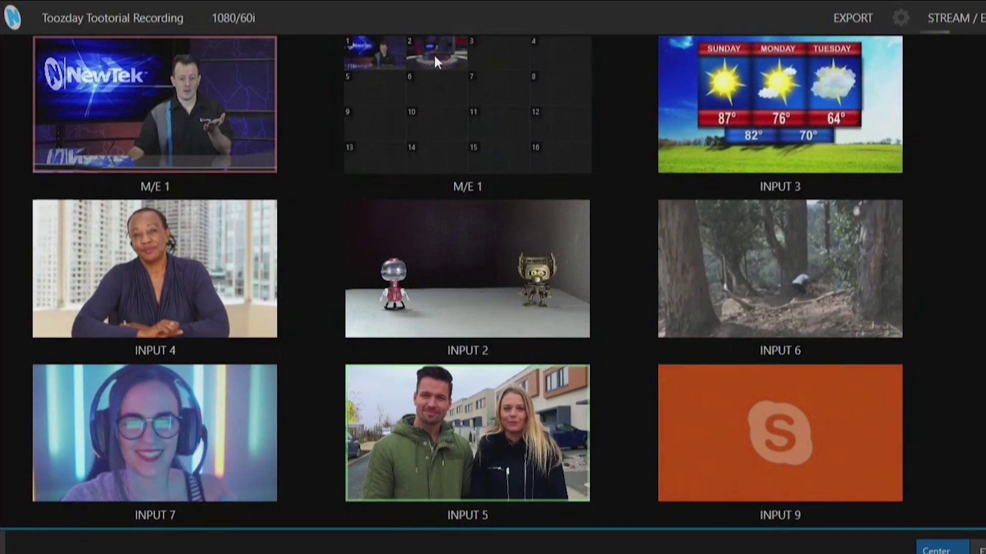
{"action": "left_click", "coordinate": [432, 56]}
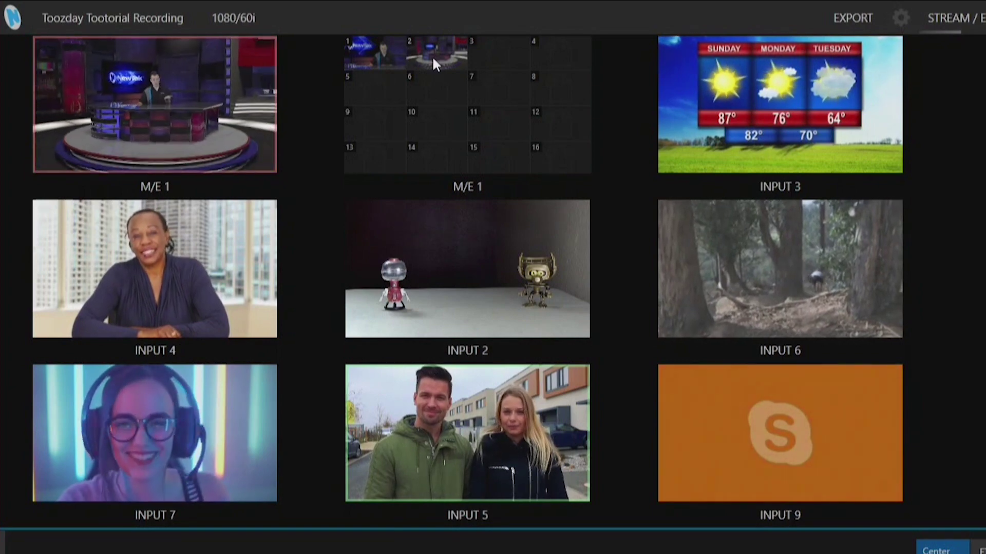
{"action": "left_click", "coordinate": [369, 56]}
{"action": "right_click", "coordinate": [387, 101]}
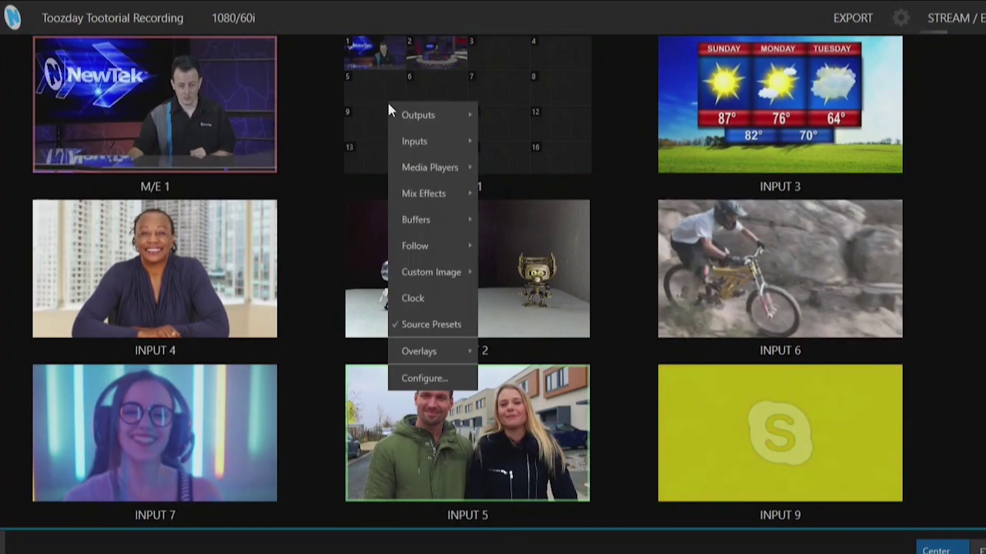
{"action": "left_click", "coordinate": [438, 327]}
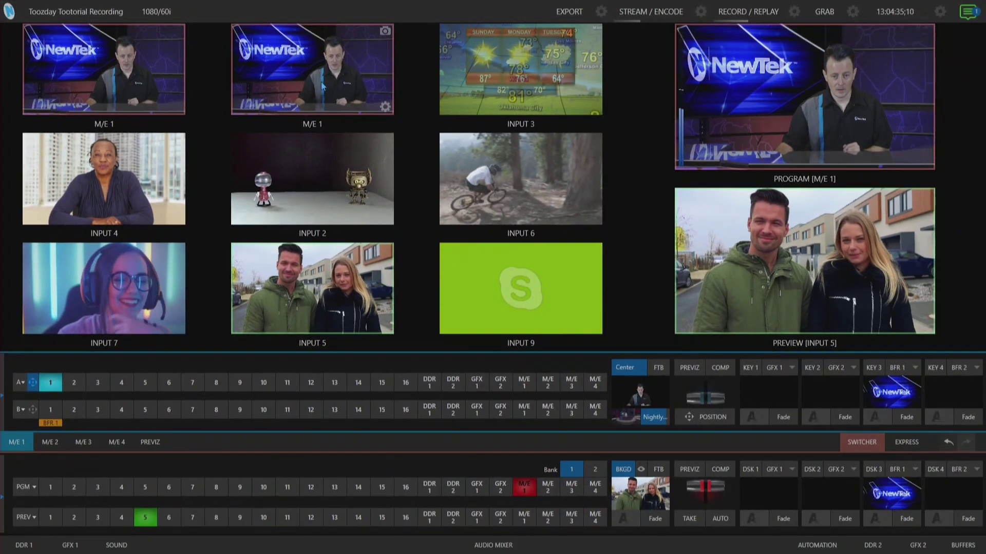
{"action": "right_click", "coordinate": [322, 85]}
{"action": "mouse_move", "coordinate": [351, 107]}
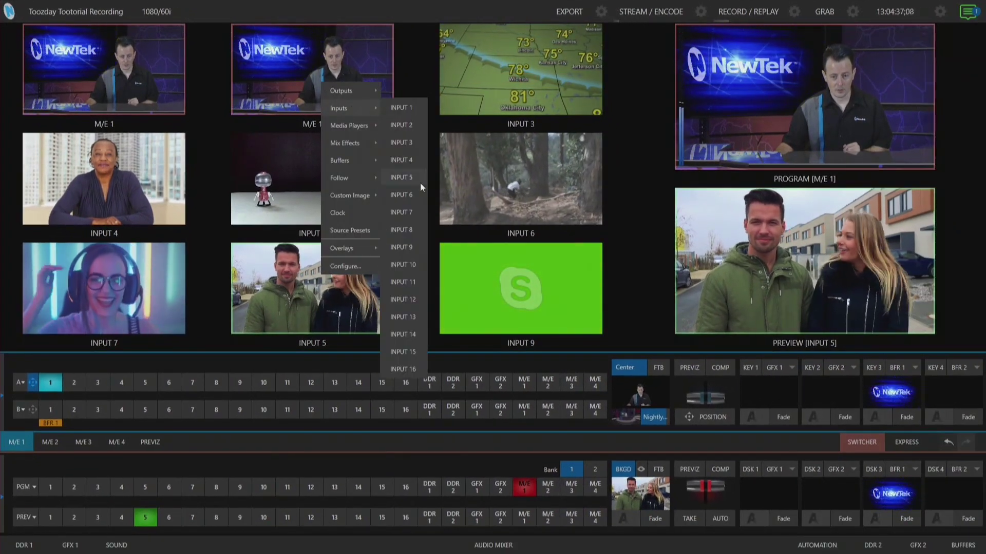
{"action": "left_click", "coordinate": [404, 231]}
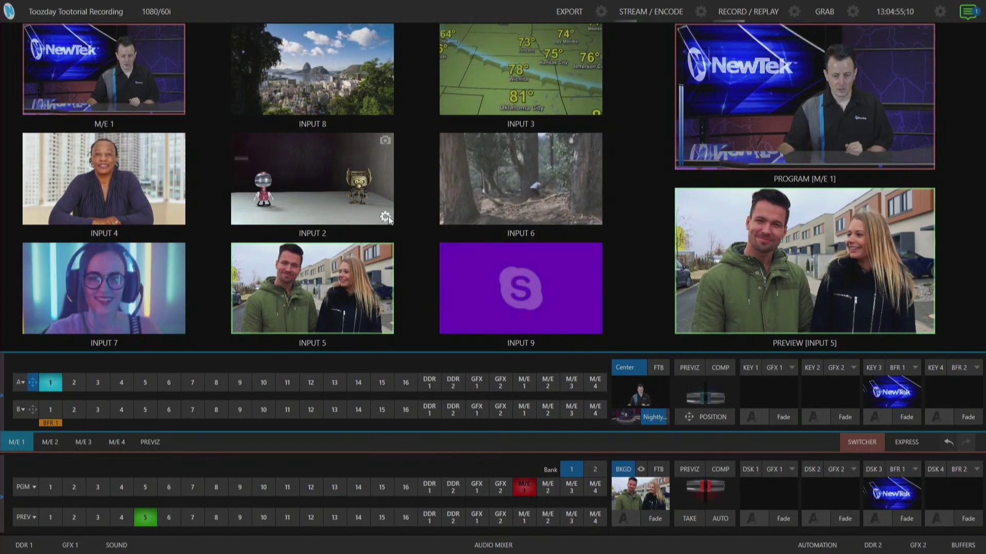
Collapse the M/E 1 controls and pan and tilt the Input 2 PTZ camera from its settings.
{"action": "left_click", "coordinate": [18, 441]}
{"action": "left_click", "coordinate": [408, 269]}
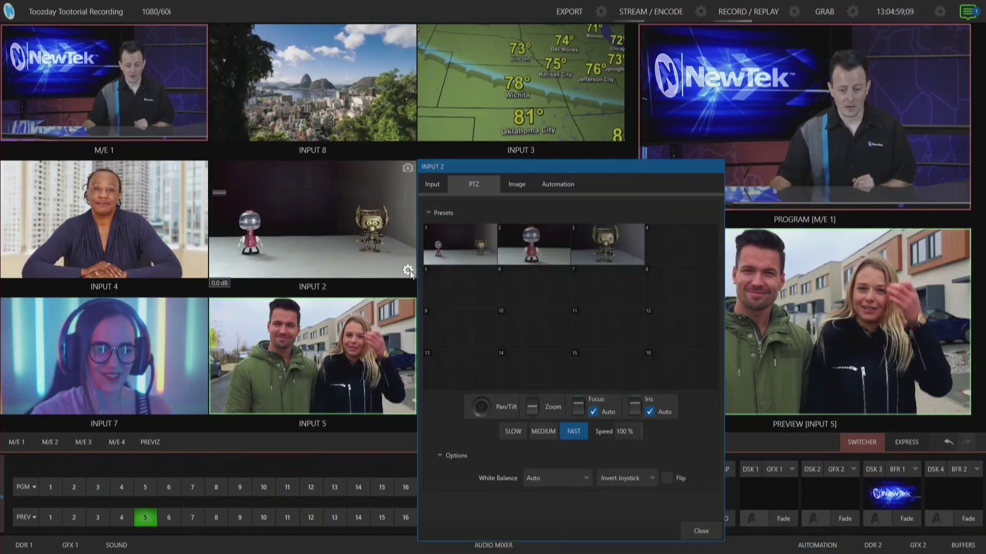
{"action": "left_click_drag", "start_coordinate": [475, 169], "coordinate": [494, 156]}
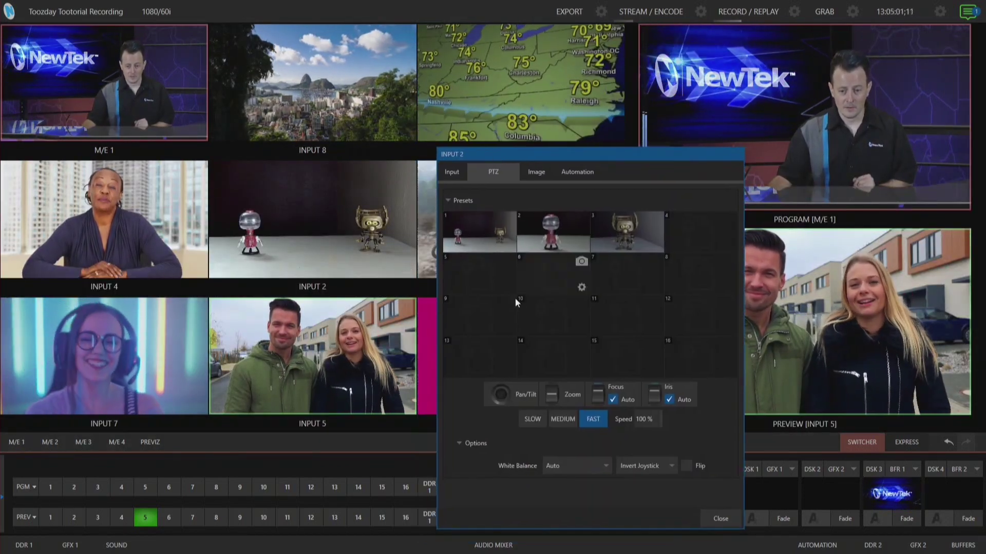
{"action": "left_click_drag", "start_coordinate": [494, 393], "coordinate": [485, 393]}
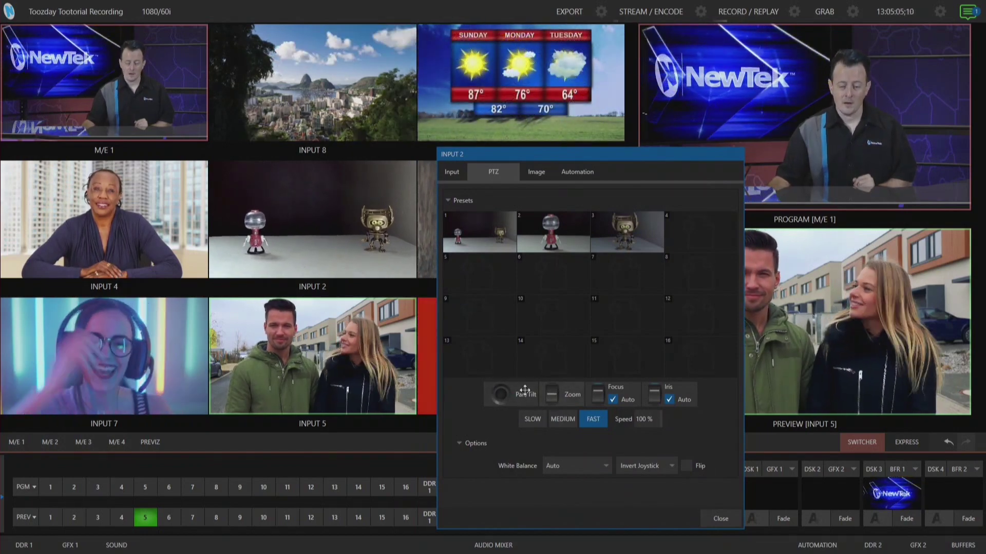
Recall Input 2 PTZ presets 2, 3, then 1 (wide two-robot shot) and close the settings.
{"action": "mouse_move", "coordinate": [461, 243]}
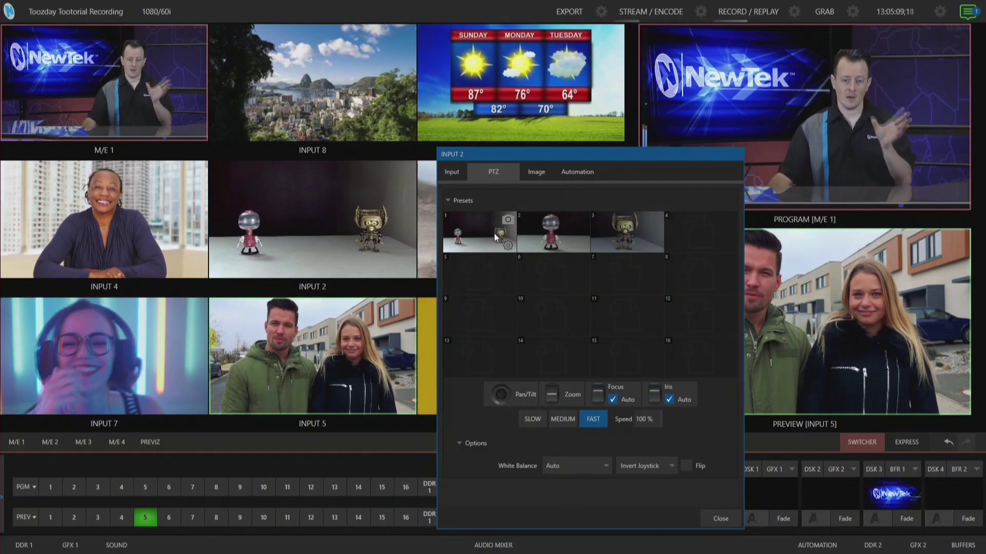
{"action": "left_click", "coordinate": [555, 235]}
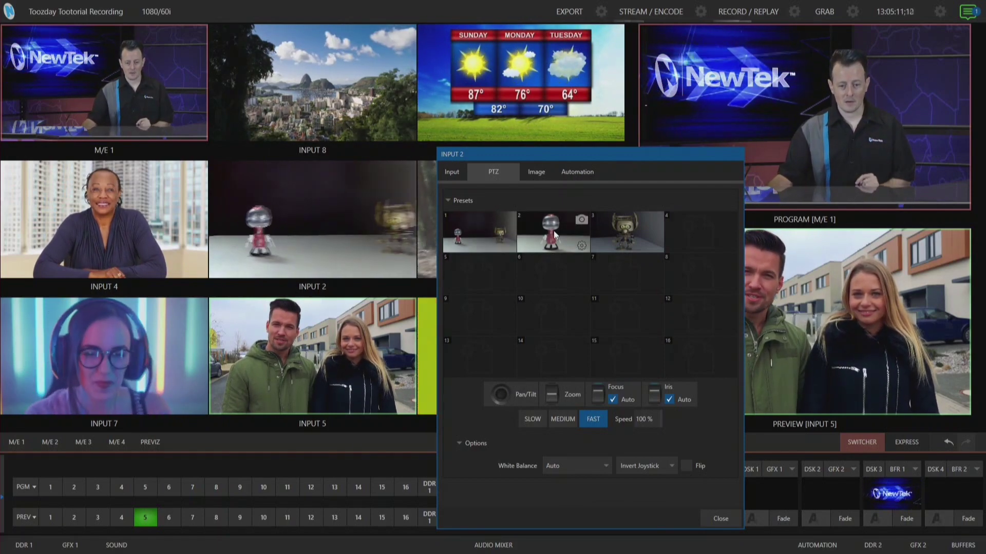
{"action": "left_click", "coordinate": [621, 236]}
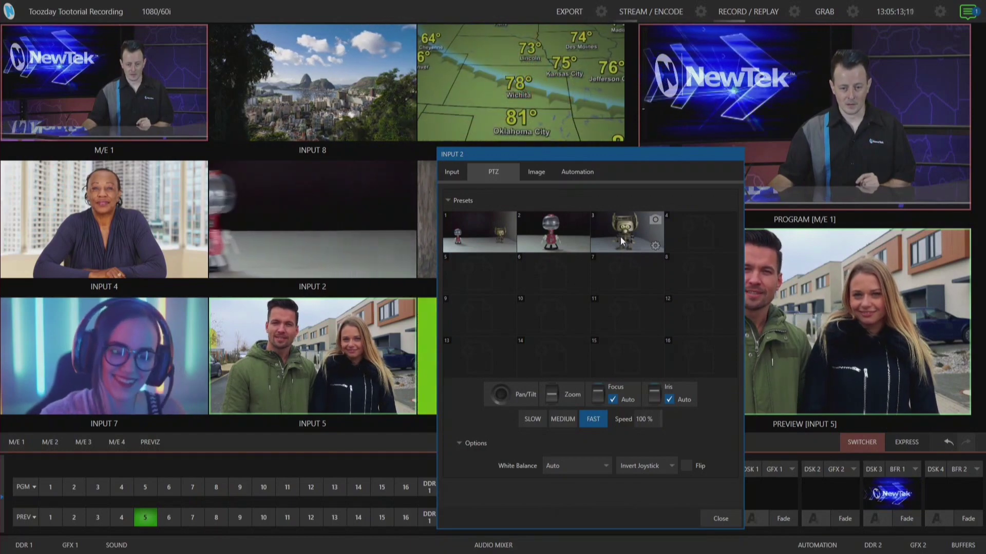
{"action": "left_click", "coordinate": [476, 238]}
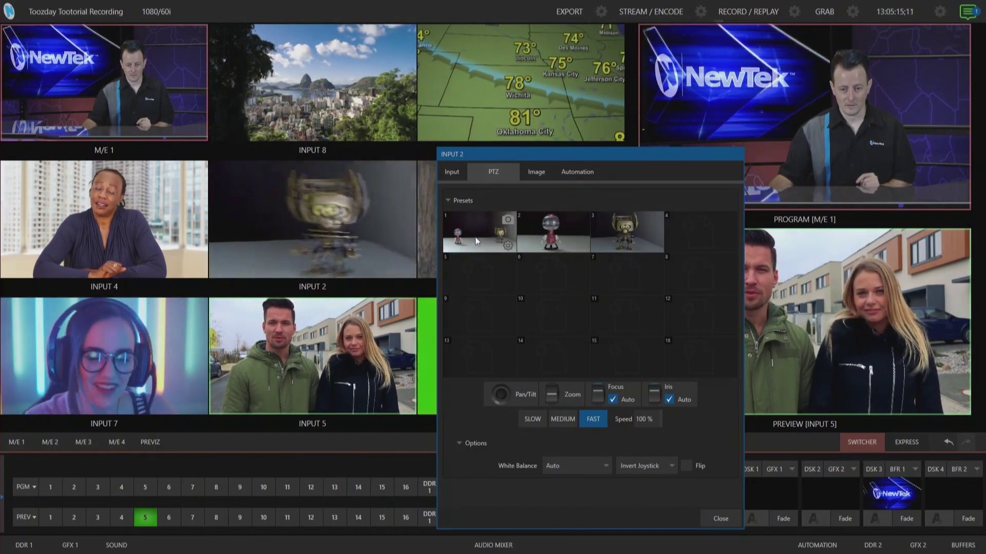
{"action": "left_click", "coordinate": [728, 519]}
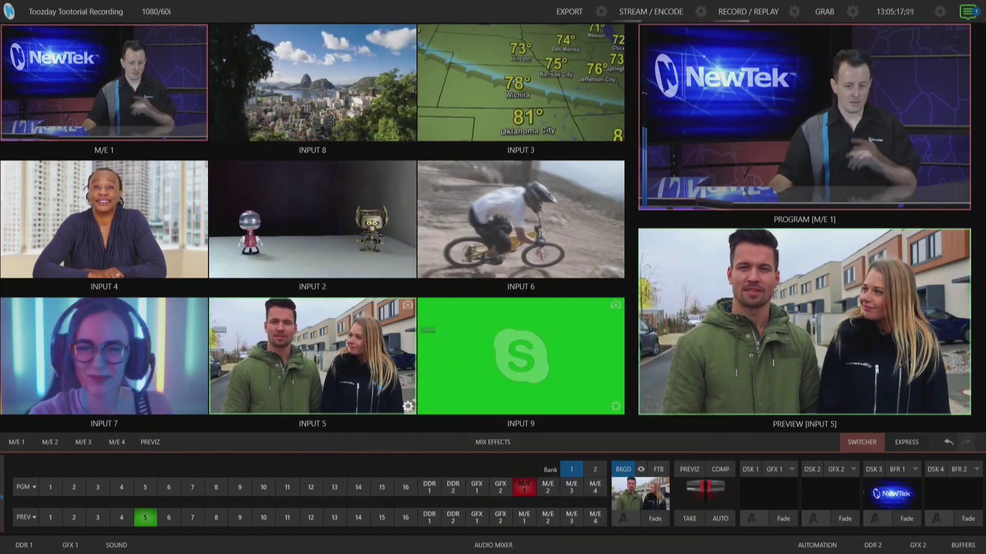
Show the Input 2 monitor as a preset grid, then turn the grid back off.
{"action": "right_click", "coordinate": [312, 218]}
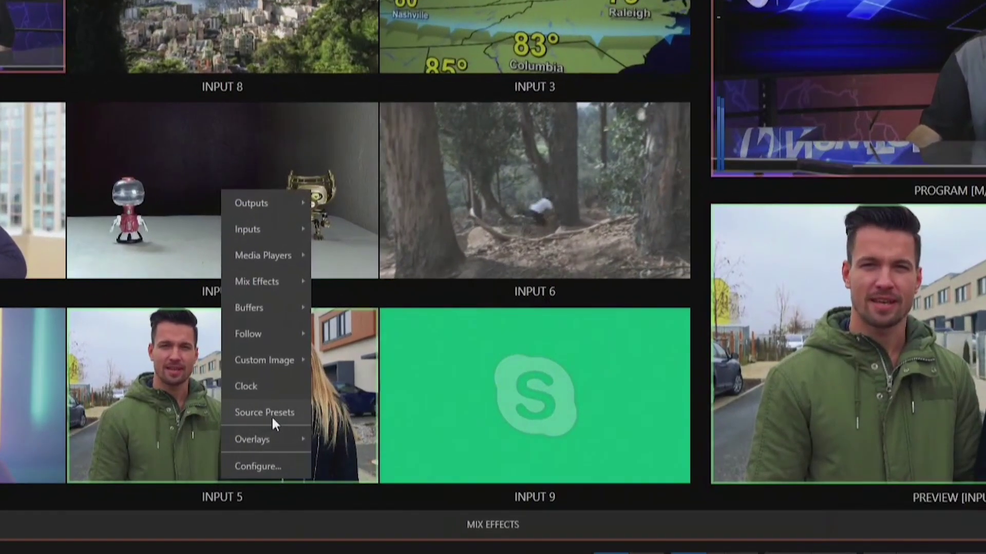
{"action": "left_click", "coordinate": [271, 413]}
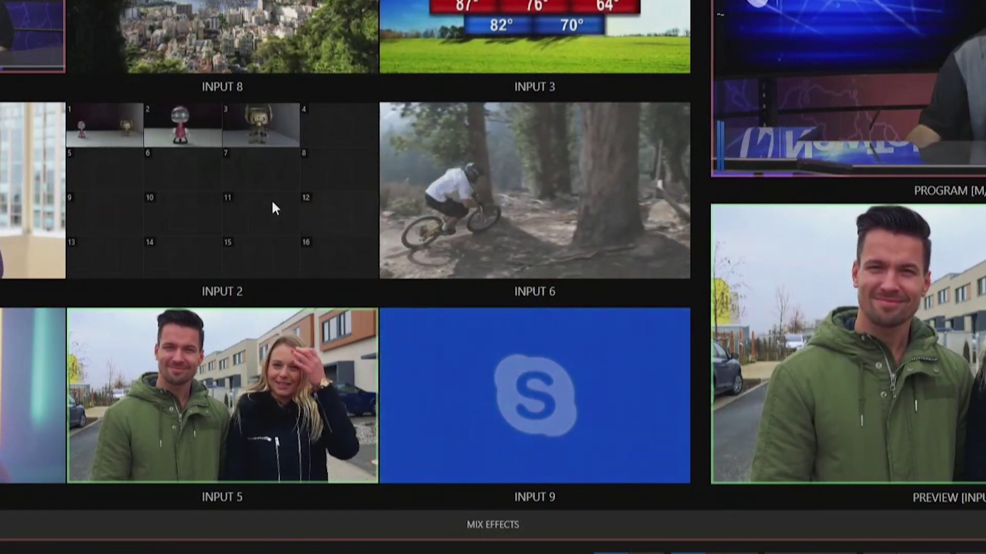
{"action": "right_click", "coordinate": [220, 199]}
{"action": "left_click", "coordinate": [291, 416]}
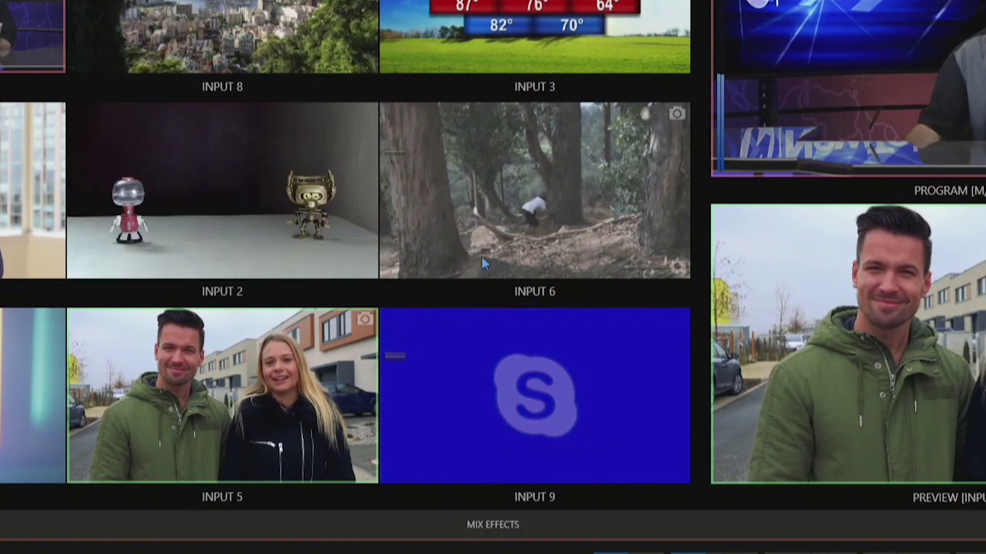
Set a spare multiview monitor to INPUT 2 and switch it to Source Presets.
{"action": "right_click", "coordinate": [499, 176]}
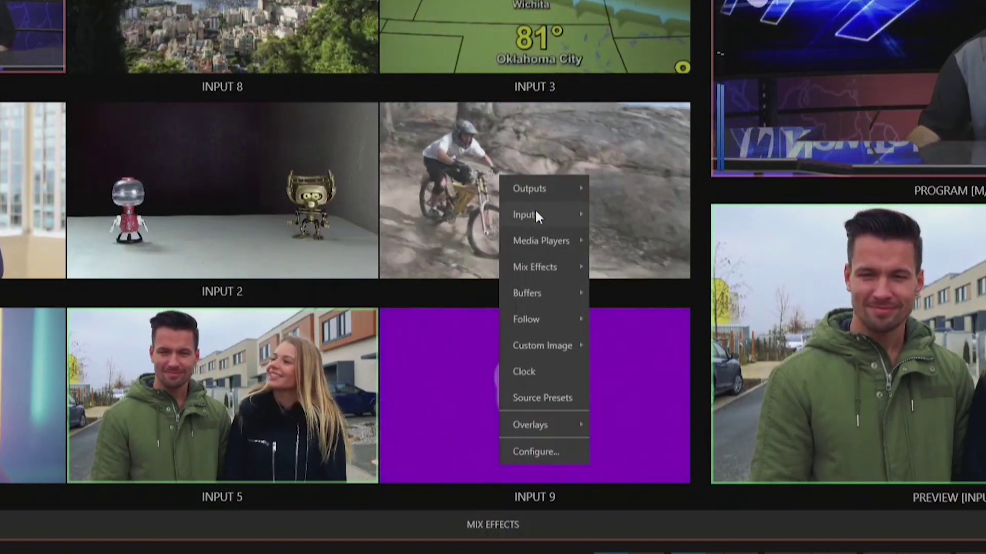
{"action": "mouse_move", "coordinate": [535, 212]}
{"action": "left_click", "coordinate": [640, 240]}
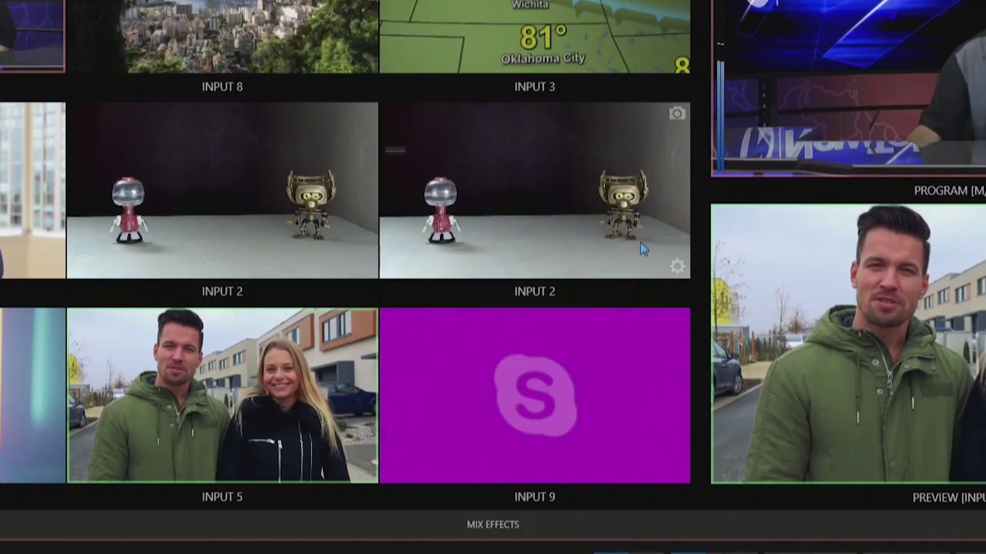
{"action": "right_click", "coordinate": [544, 199]}
{"action": "left_click", "coordinate": [598, 421]}
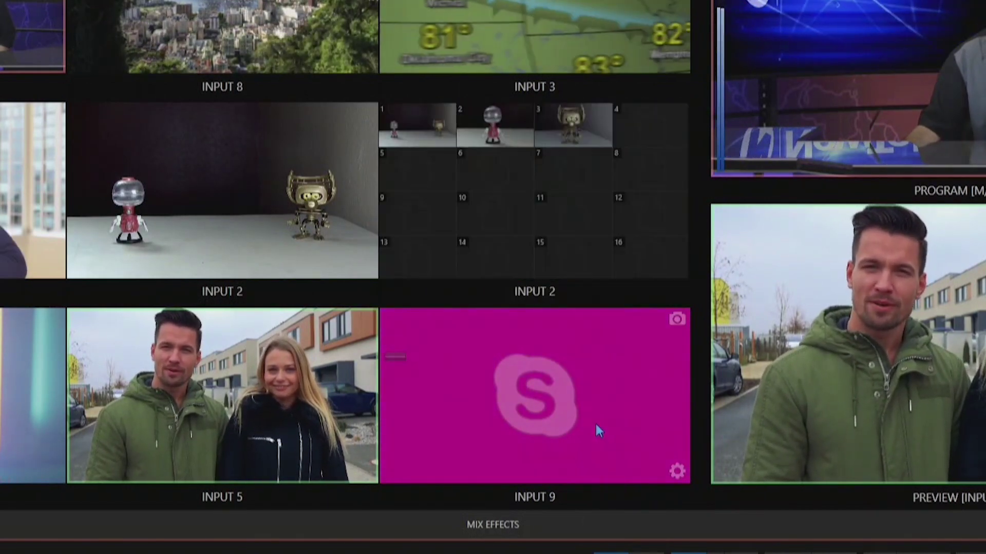
Recall the red robot close-up, then the wide two-robot preset from the grid.
{"action": "left_click", "coordinate": [485, 125]}
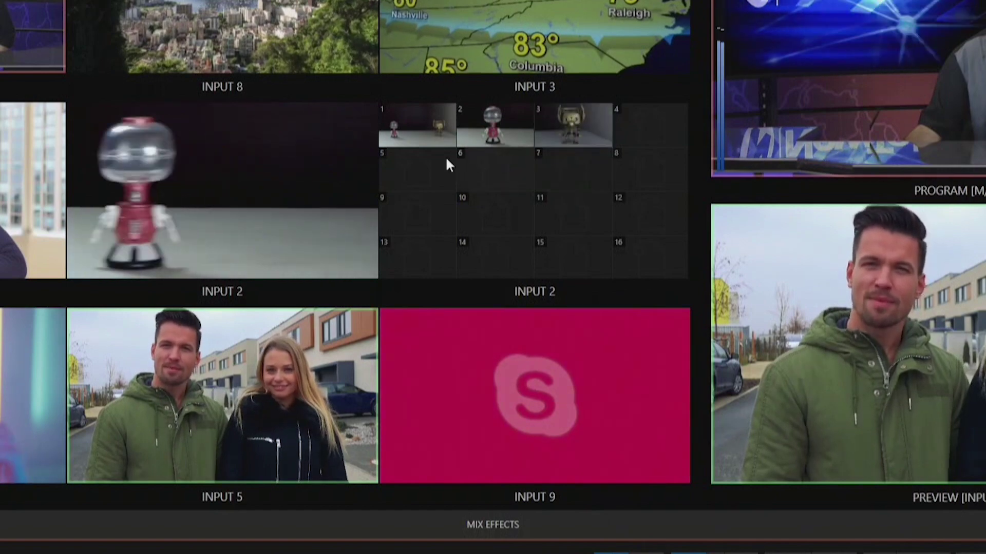
{"action": "left_click", "coordinate": [412, 129]}
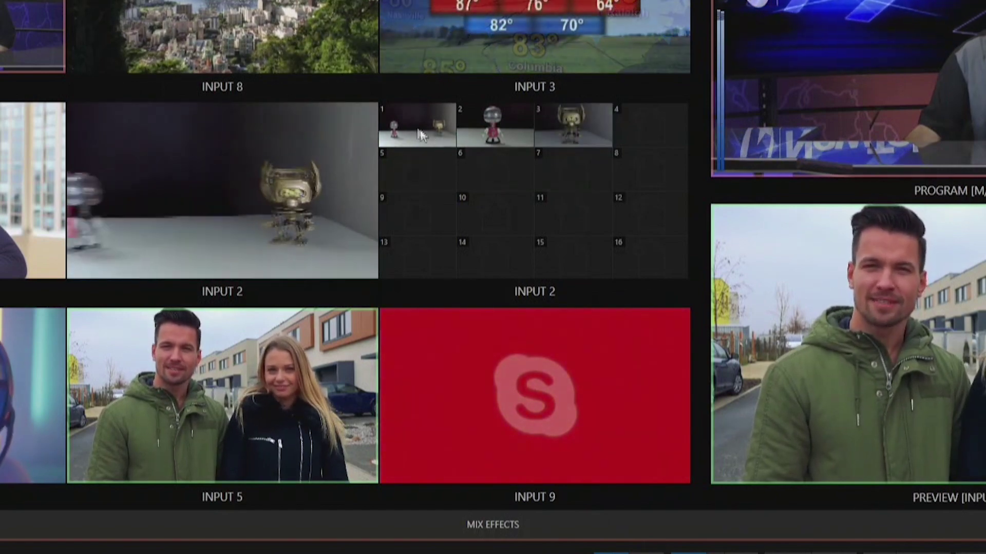
{"action": "right_click", "coordinate": [498, 170]}
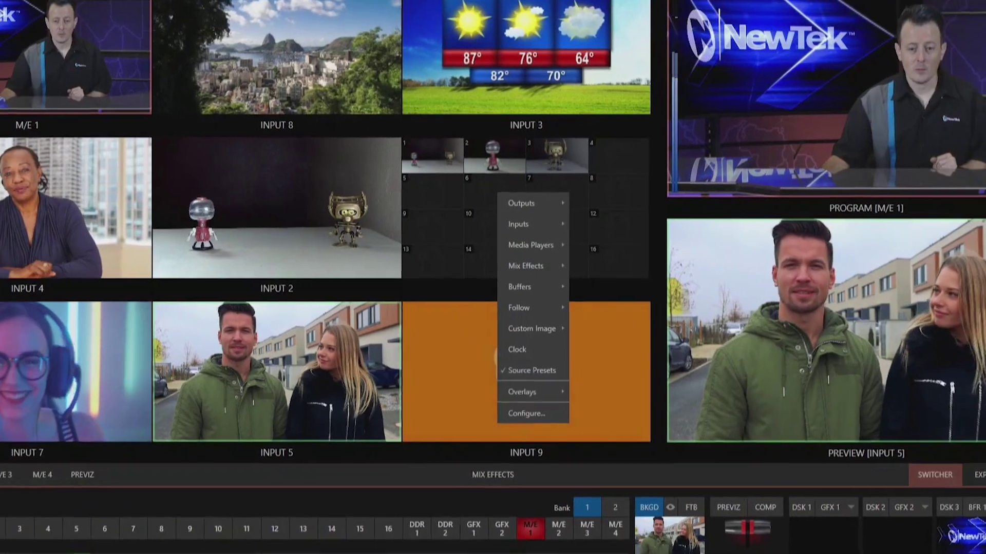
{"action": "key", "text": "Escape"}
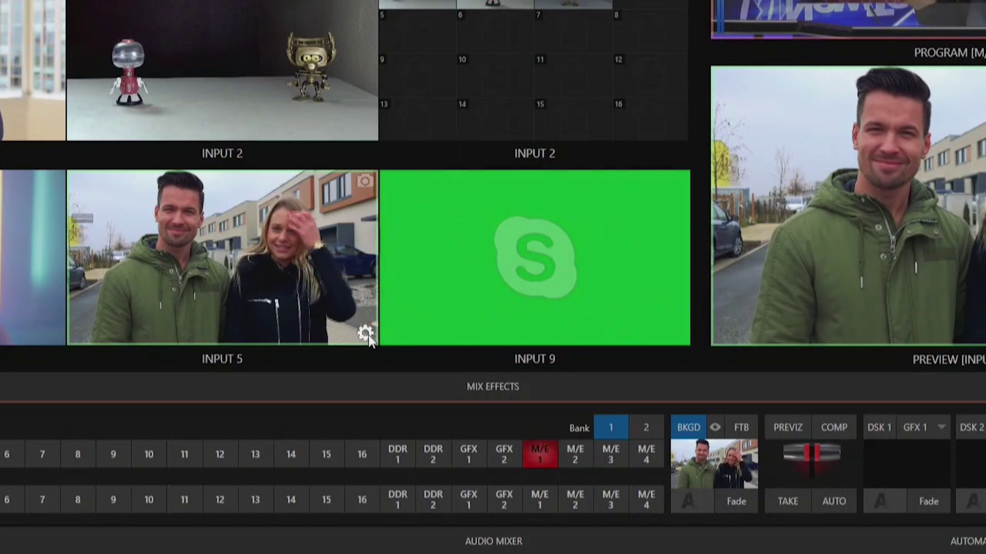
{"action": "left_click", "coordinate": [367, 337]}
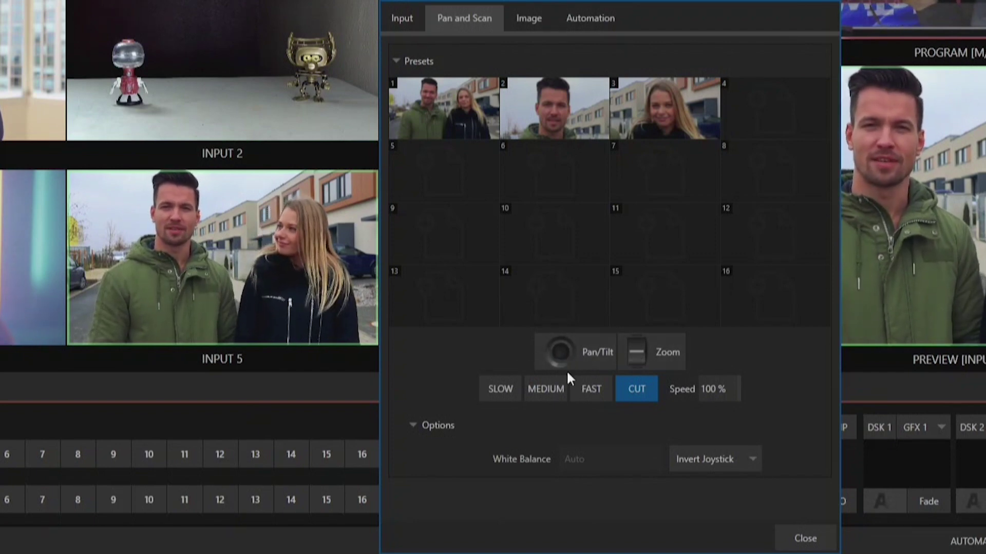
{"action": "left_click_drag", "start_coordinate": [639, 428], "coordinate": [545, 294]}
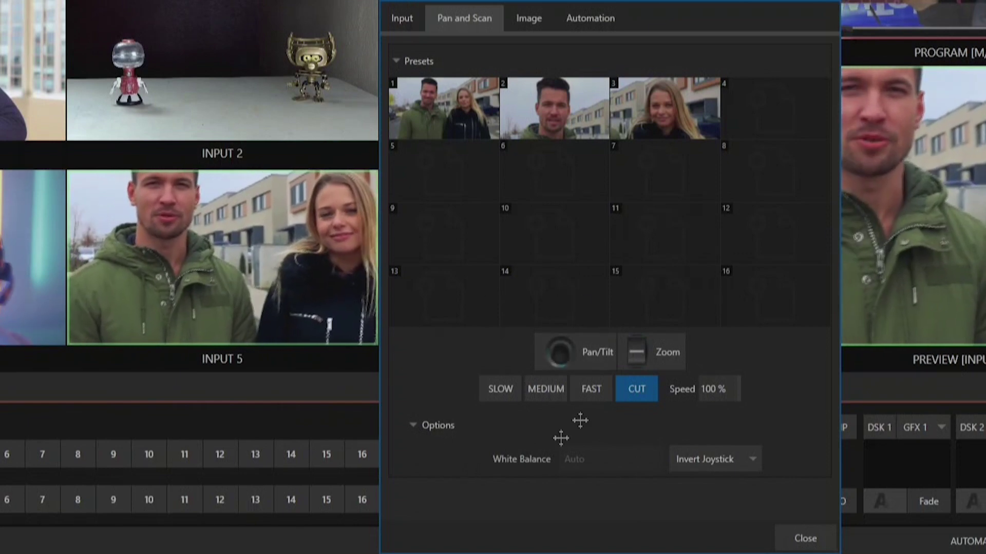
{"action": "mouse_move", "coordinate": [480, 229]}
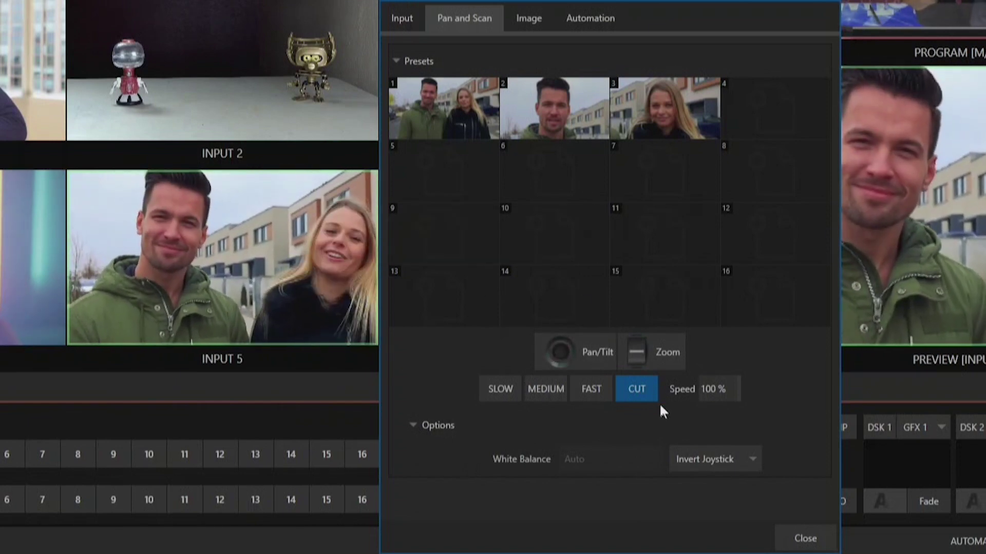
{"action": "left_click", "coordinate": [412, 115]}
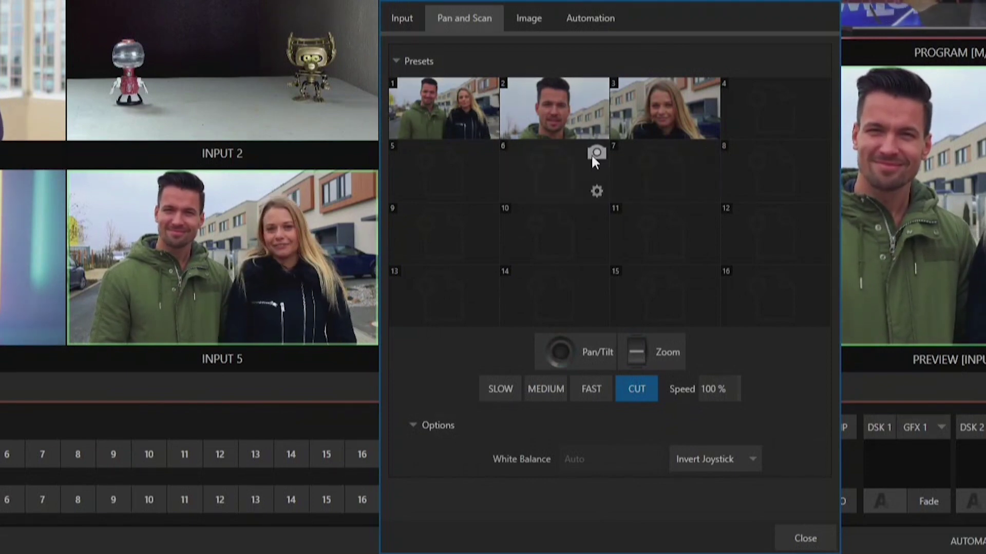
{"action": "left_click", "coordinate": [546, 108]}
{"action": "left_click", "coordinate": [651, 120]}
{"action": "left_click", "coordinate": [436, 121]}
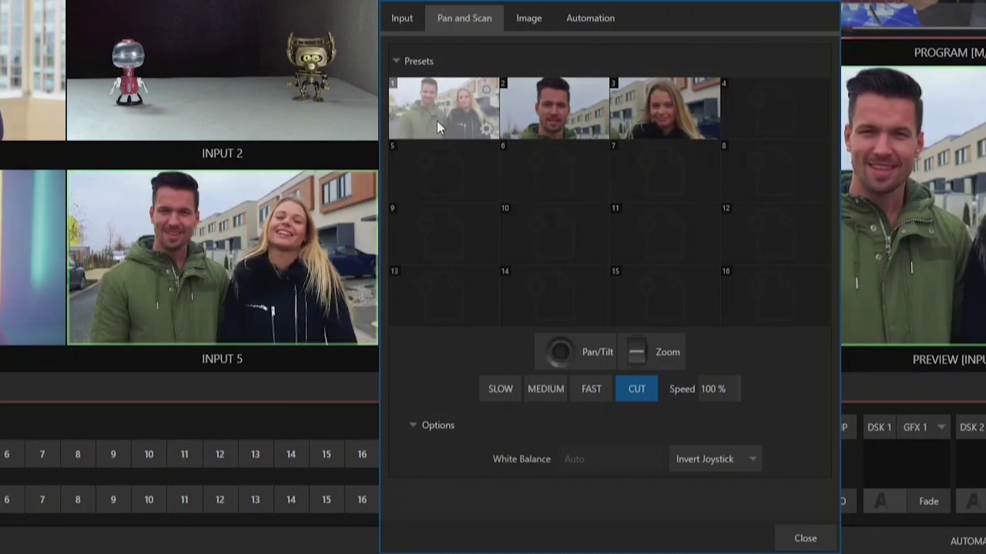
{"action": "left_click", "coordinate": [821, 541]}
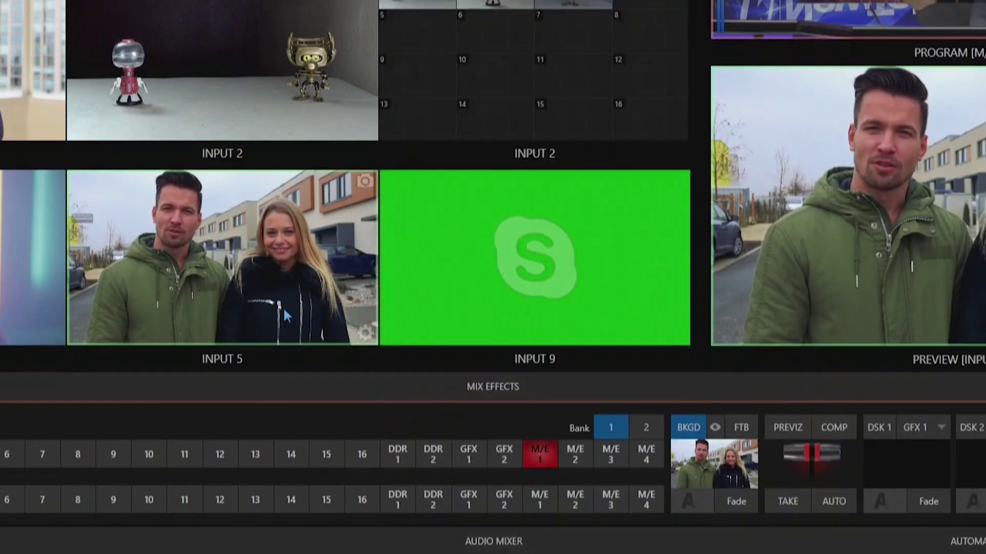
Try the Source Presets grid on the Input 5 monitor, then return it to live video.
{"action": "right_click", "coordinate": [258, 266]}
{"action": "left_click", "coordinate": [315, 201]}
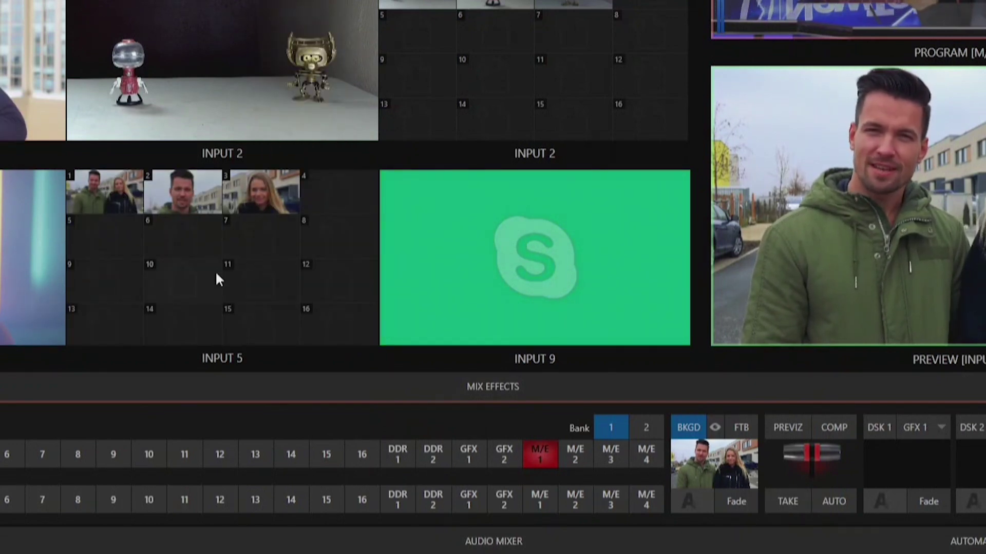
{"action": "right_click", "coordinate": [197, 272]}
{"action": "left_click", "coordinate": [237, 198]}
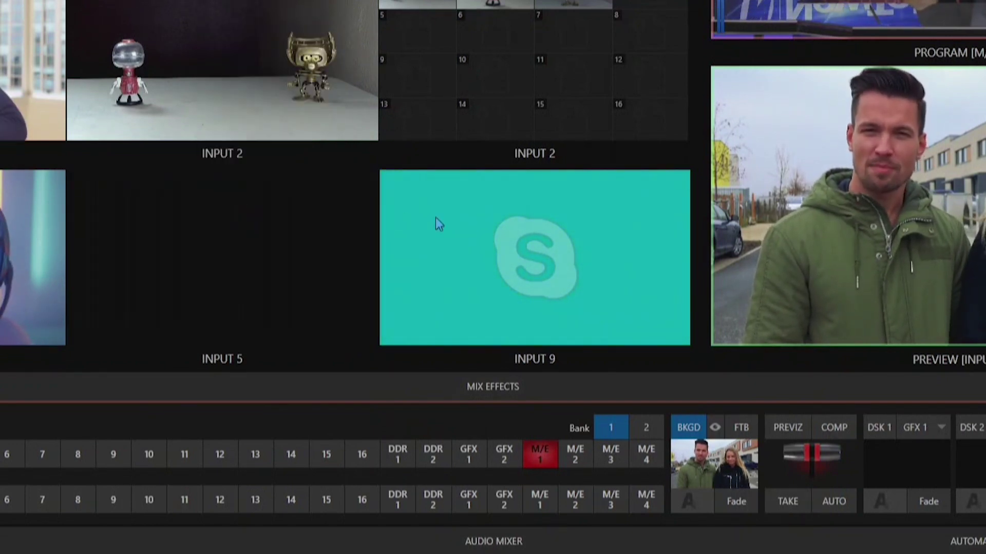
Change the Input 9 monitor to INPUT 5 and set it to Source Presets.
{"action": "right_click", "coordinate": [516, 270]}
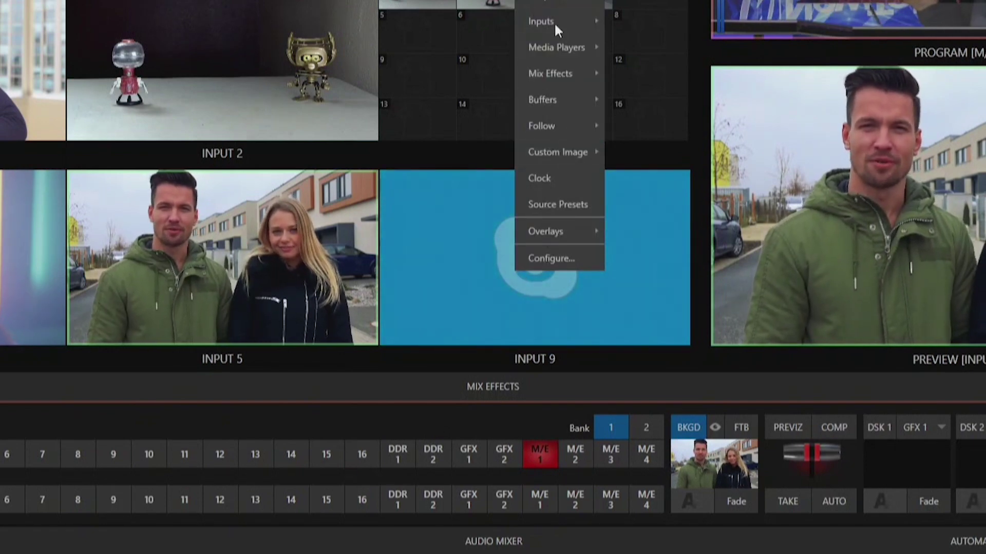
{"action": "mouse_move", "coordinate": [550, 23]}
{"action": "left_click", "coordinate": [640, 125]}
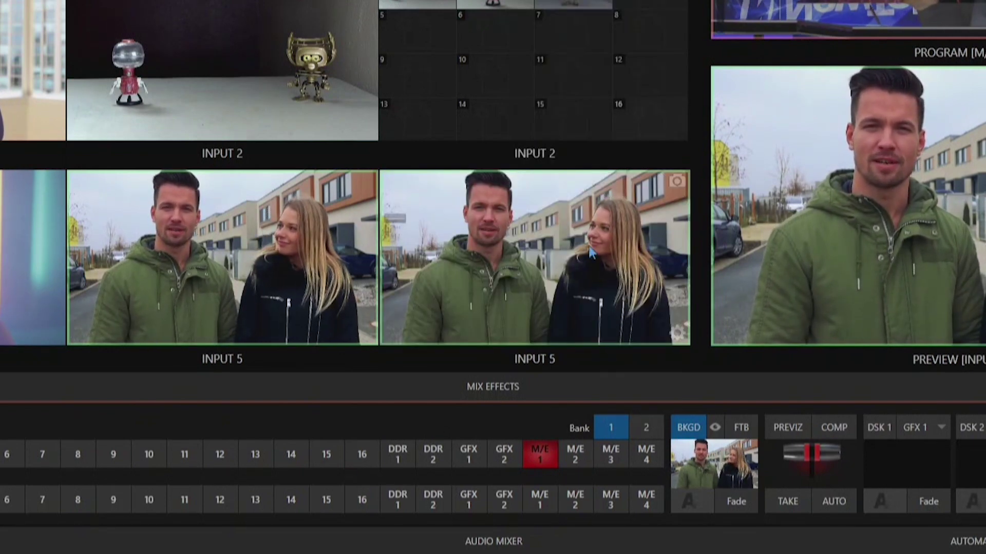
{"action": "right_click", "coordinate": [524, 264]}
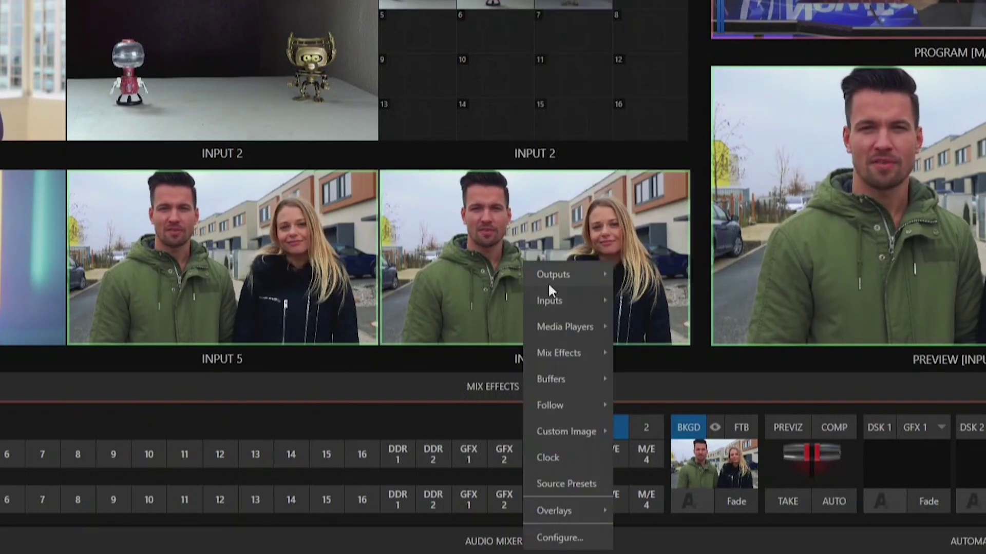
{"action": "left_click", "coordinate": [574, 488]}
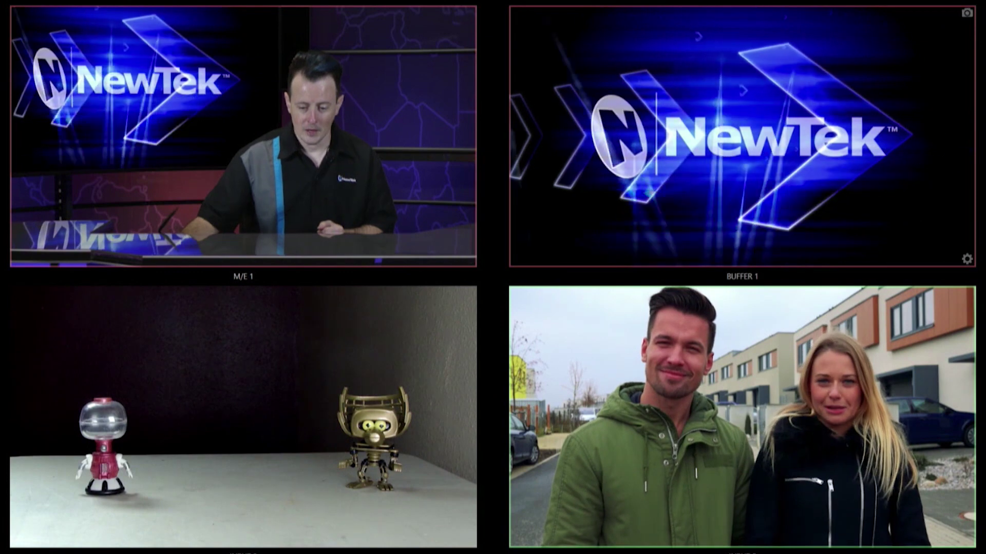
Switch the Buffer 1 monitor to show M/E 1 from Mix Effects.
{"action": "right_click", "coordinate": [727, 121]}
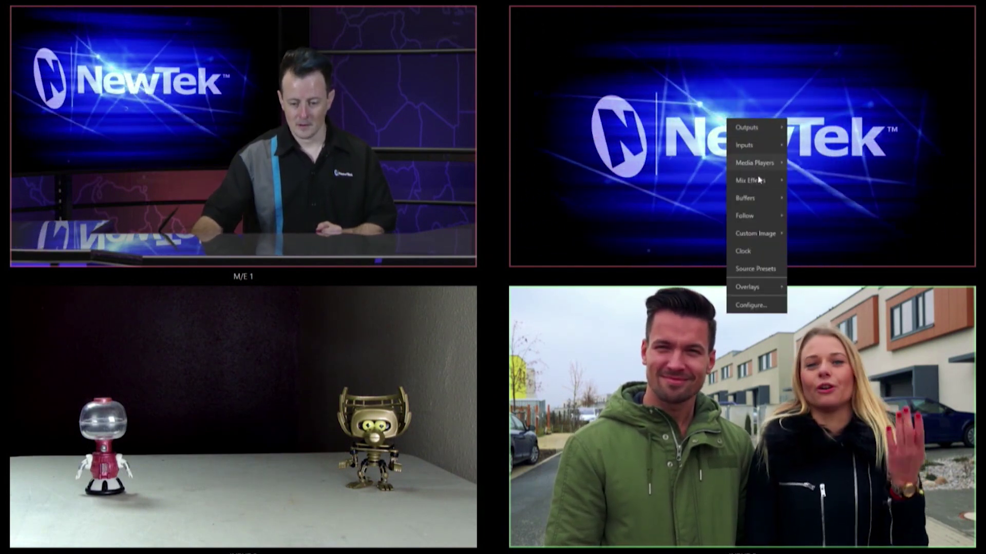
{"action": "mouse_move", "coordinate": [759, 181]}
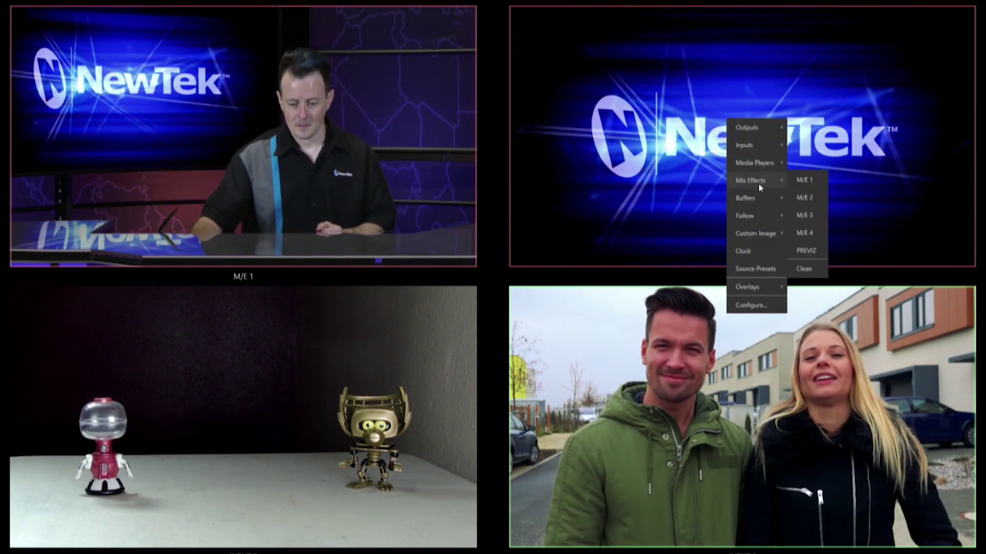
{"action": "left_click", "coordinate": [807, 184]}
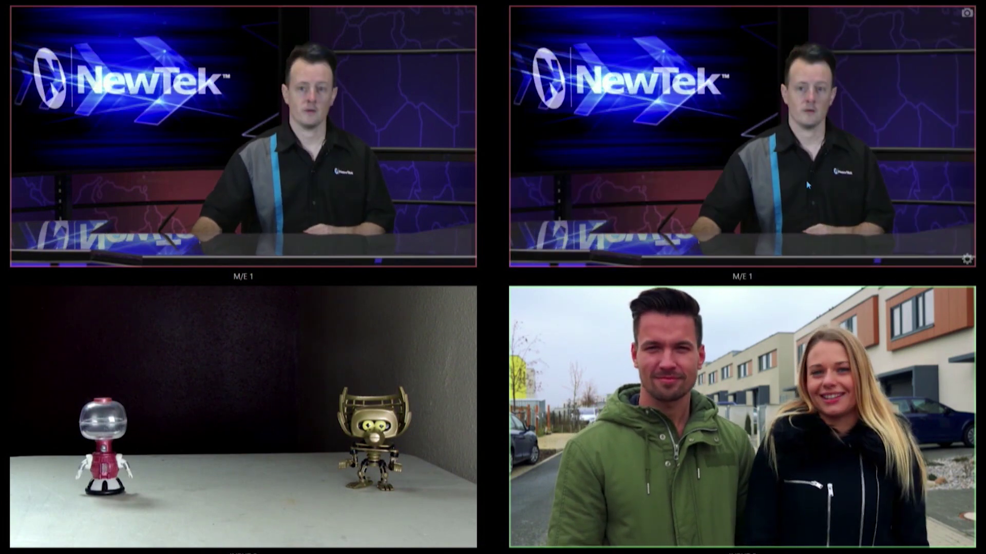
Make that monitor an M/E 1 Source Presets grid and recall the wide virtual-set preset 1.
{"action": "right_click", "coordinate": [802, 141]}
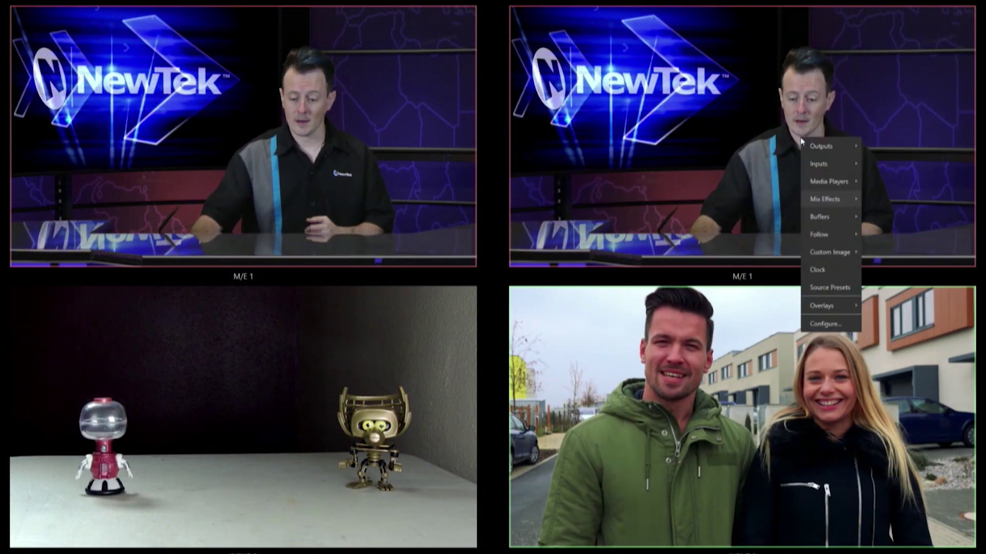
{"action": "left_click", "coordinate": [821, 286]}
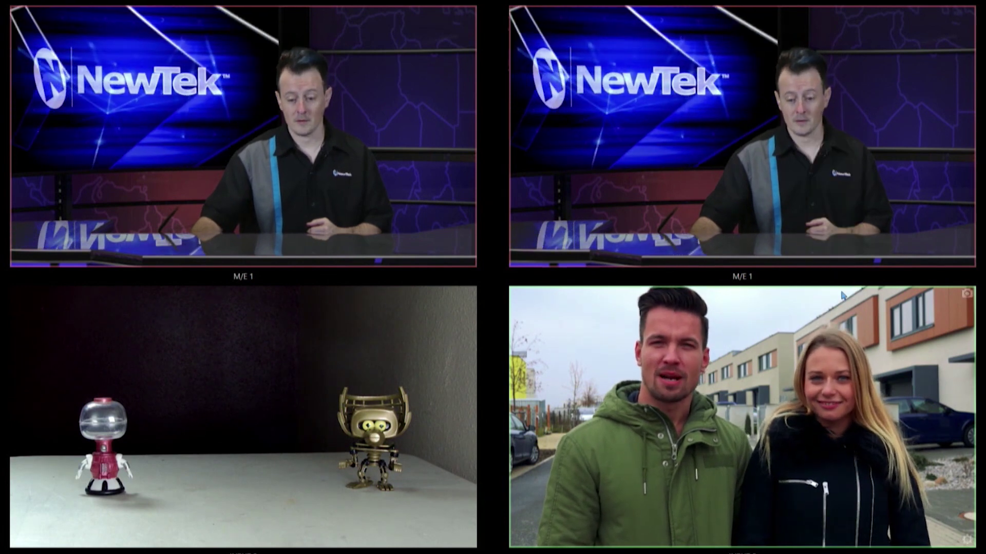
{"action": "left_click", "coordinate": [580, 51]}
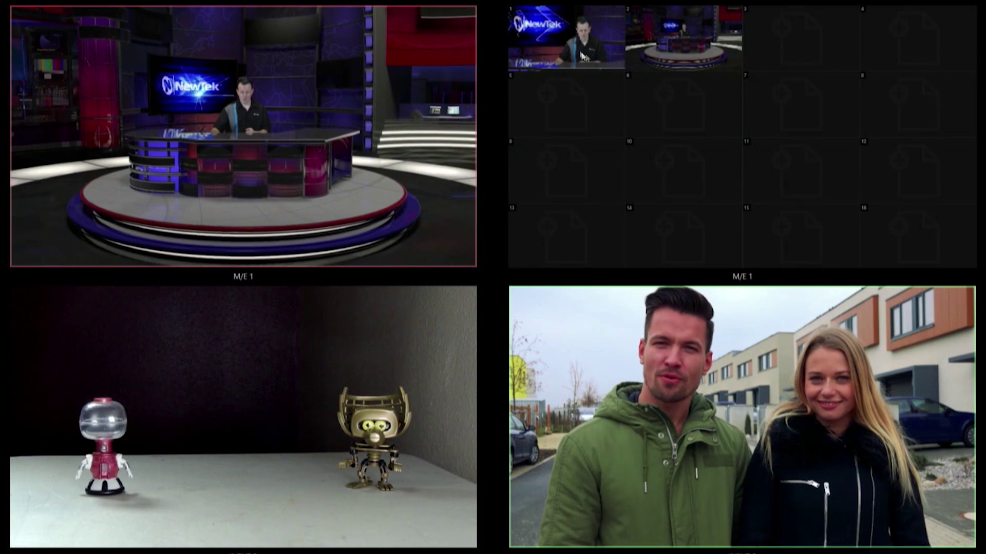
{"action": "left_click", "coordinate": [576, 50]}
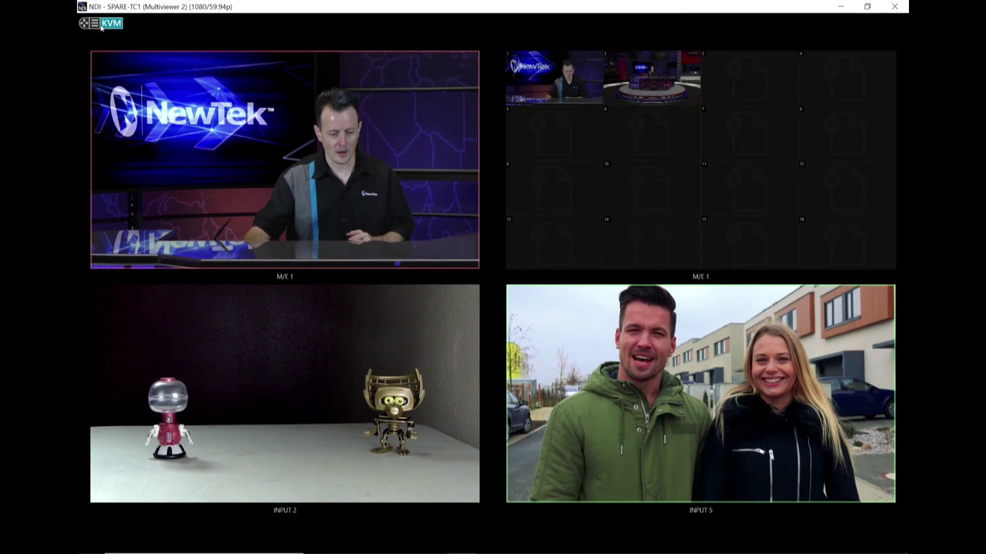
{"action": "double_click", "coordinate": [218, 7]}
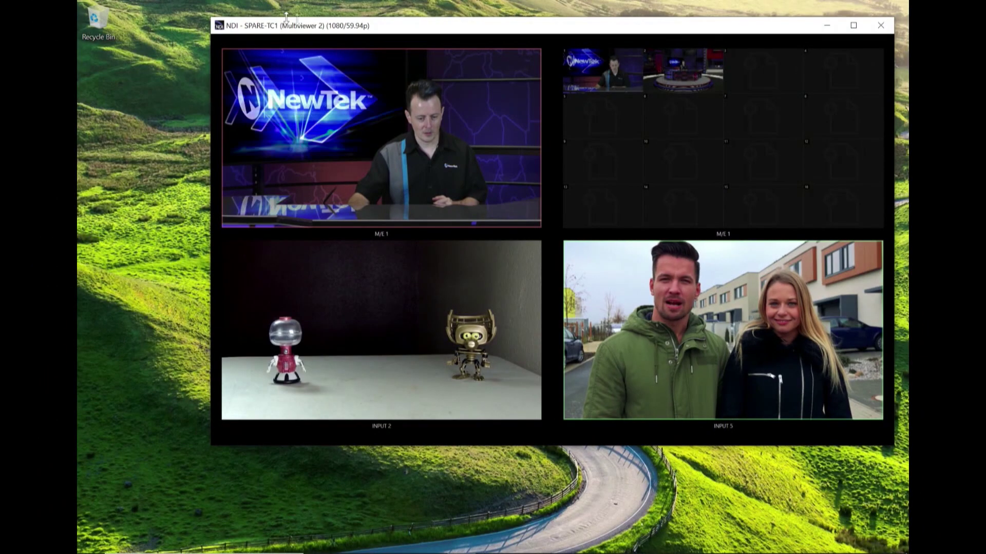
{"action": "double_click", "coordinate": [362, 31]}
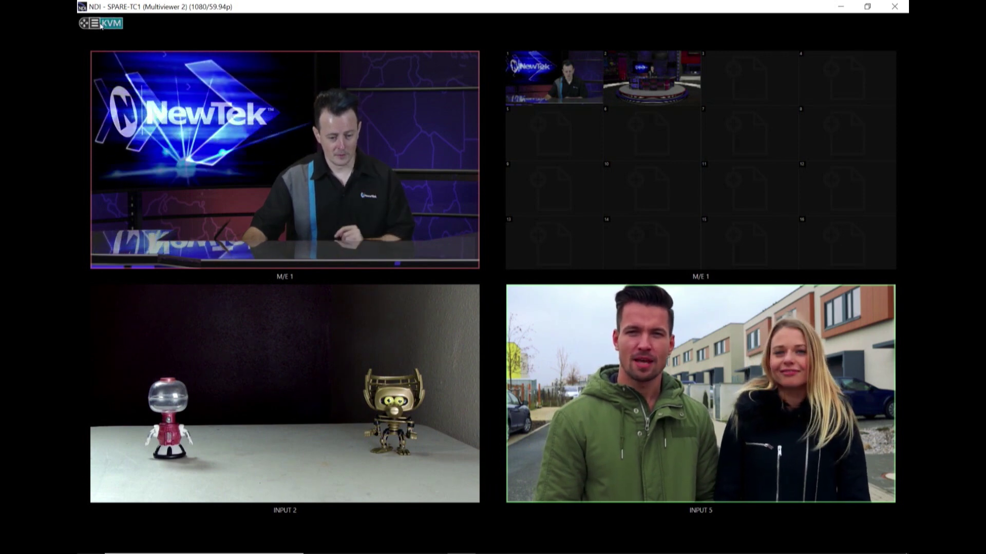
{"action": "left_click", "coordinate": [95, 23]}
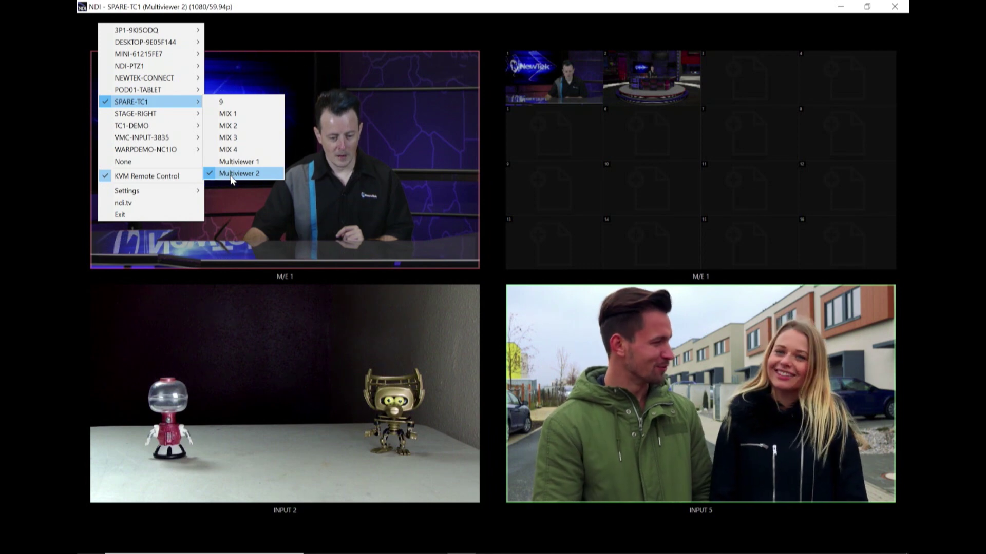
{"action": "left_click", "coordinate": [251, 11]}
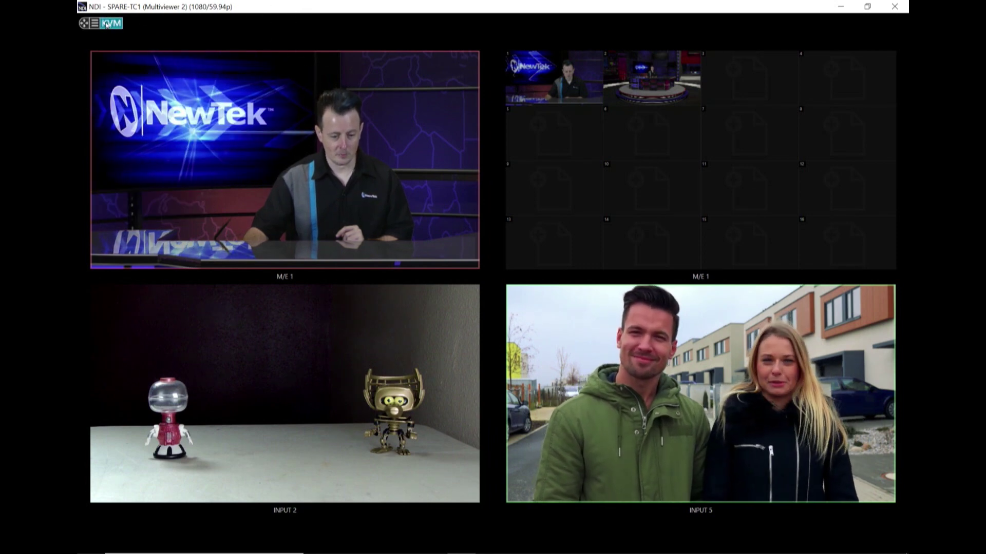